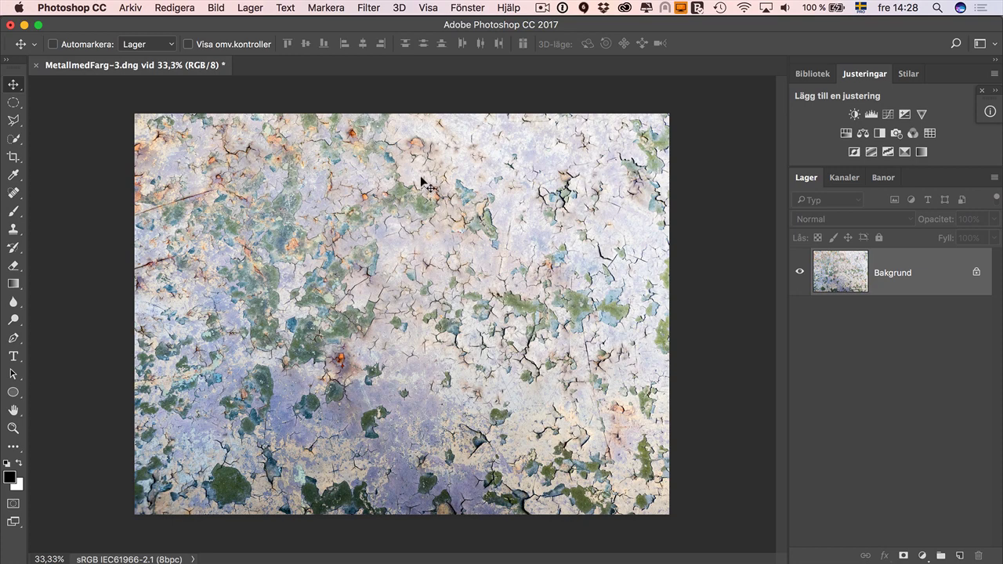
Step: Enable Använd grafikprocessor under Prestanda with the Ritningsläge set to Avancerat
key(i)
key(super+k)
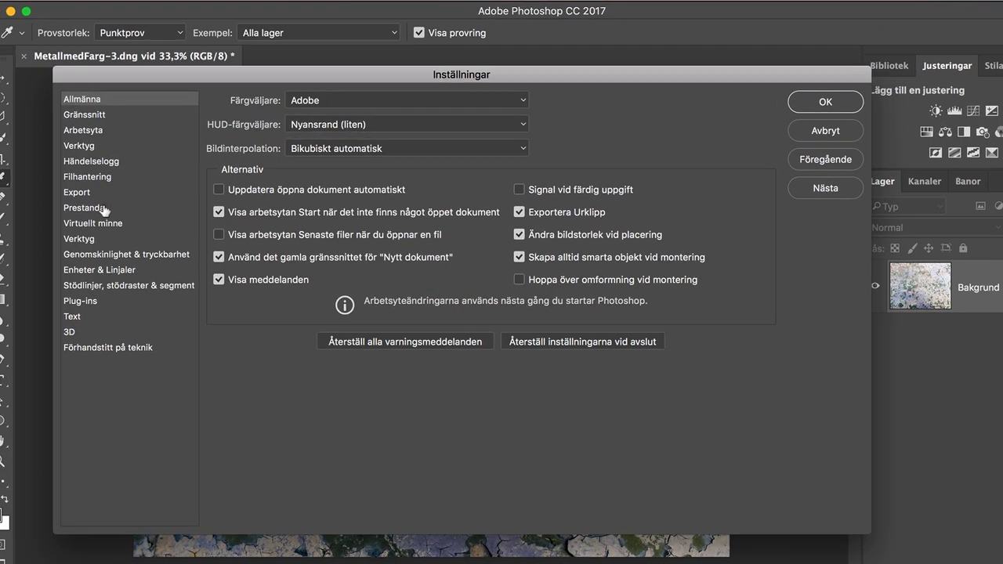
click(108, 203)
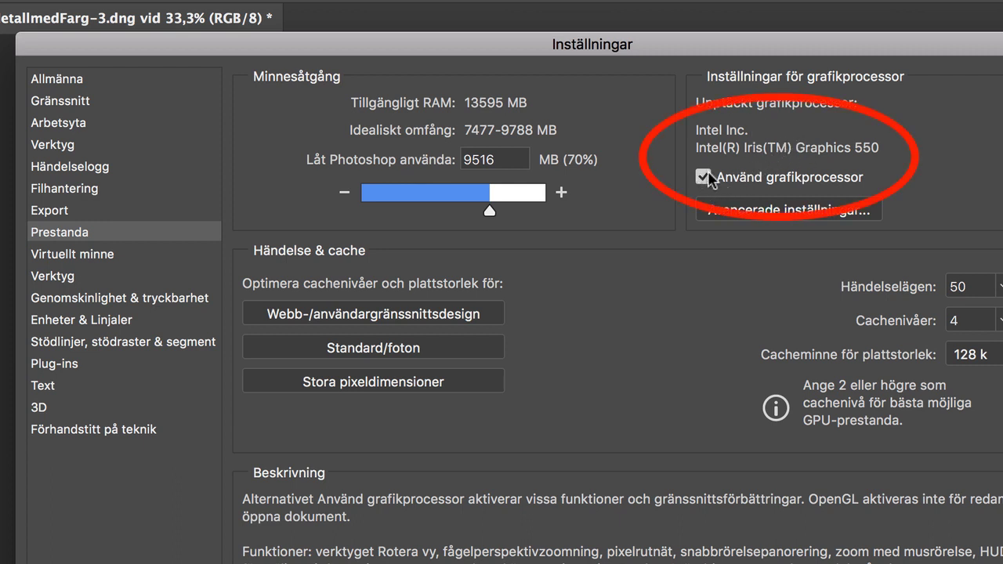
click(777, 211)
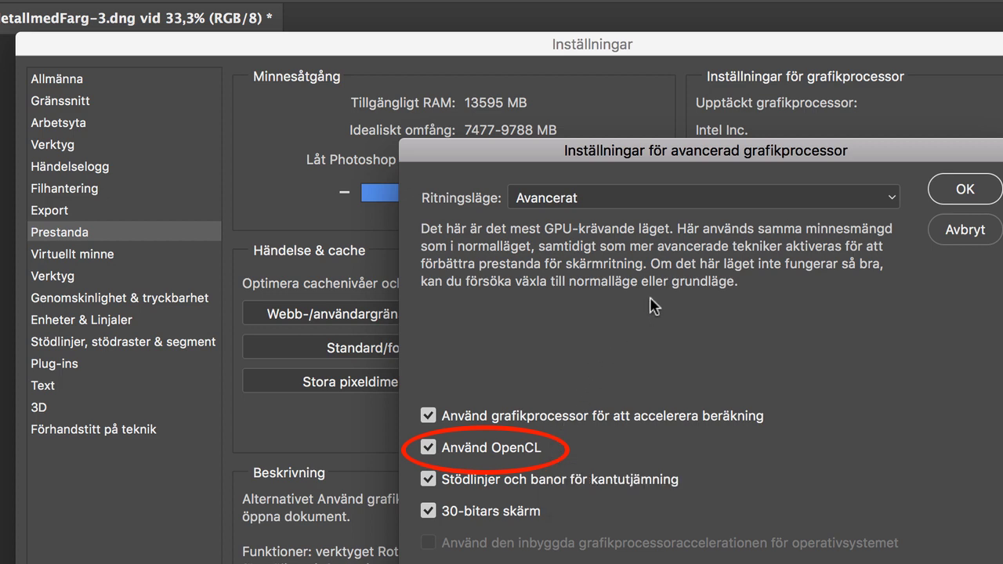
click(961, 190)
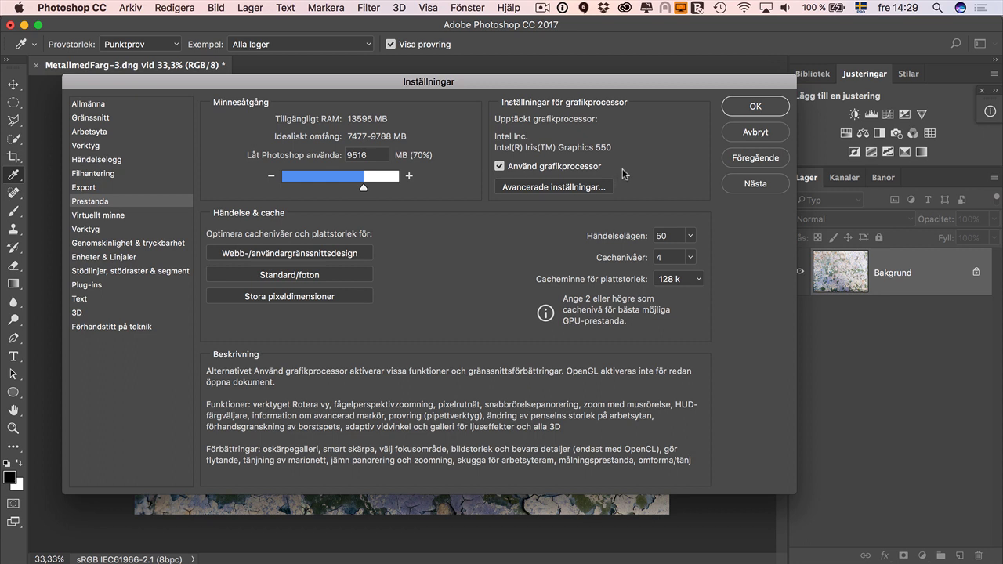
click(752, 107)
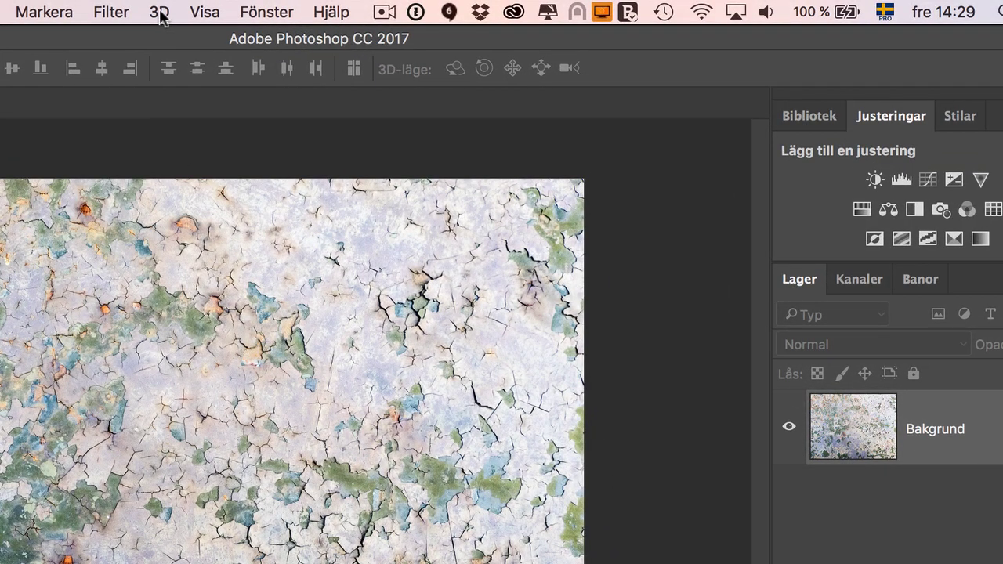
Step: Turn the MetallmedFarg-3.dng photo into a Sfär mesh preset and accept the 3D workspace
click(160, 12)
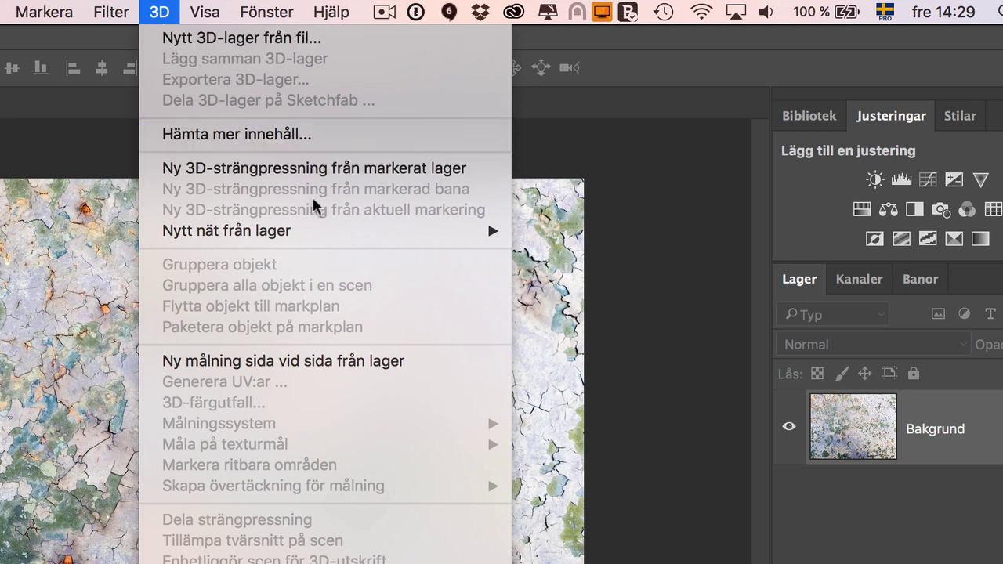
mouse_move(225, 230)
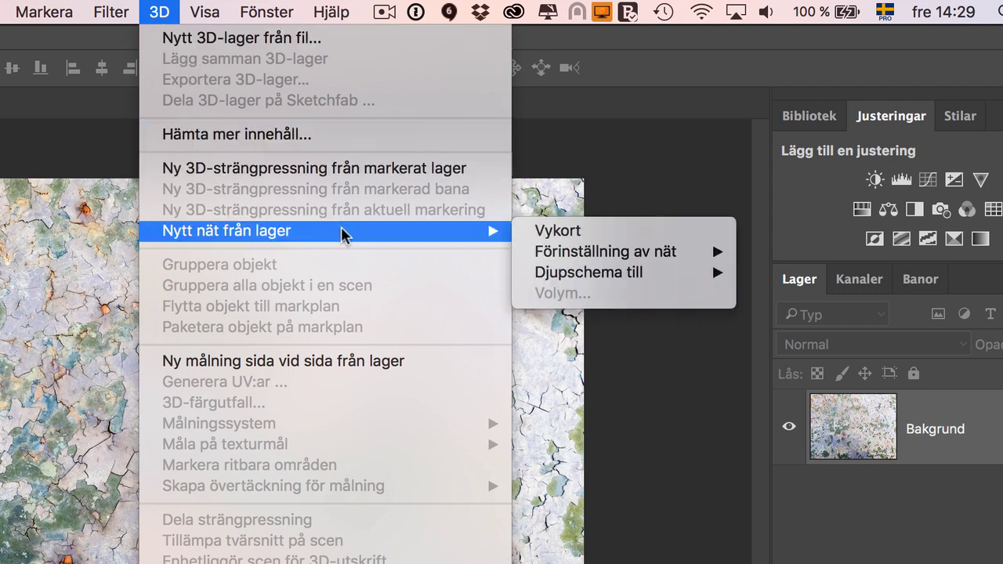
mouse_move(606, 251)
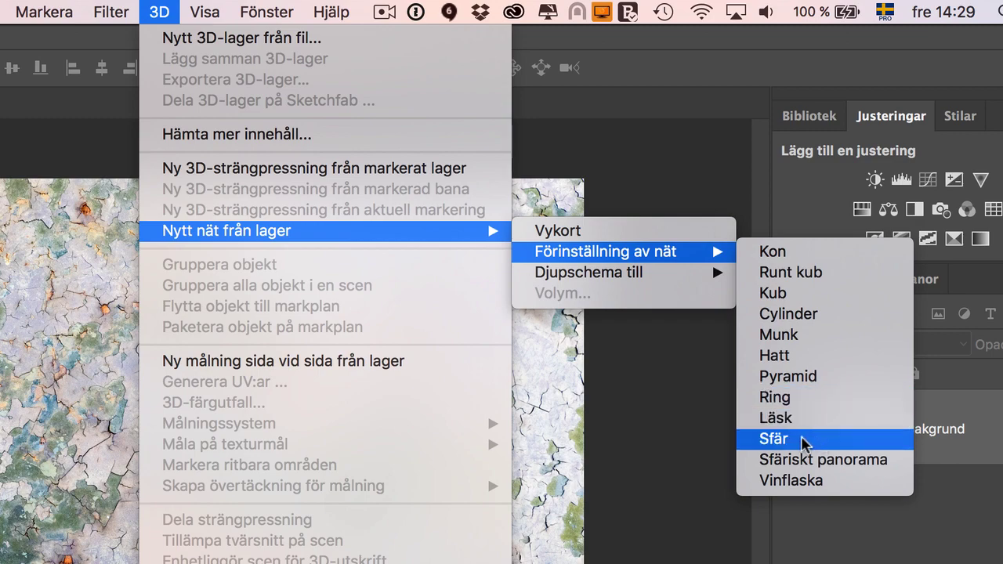
click(802, 441)
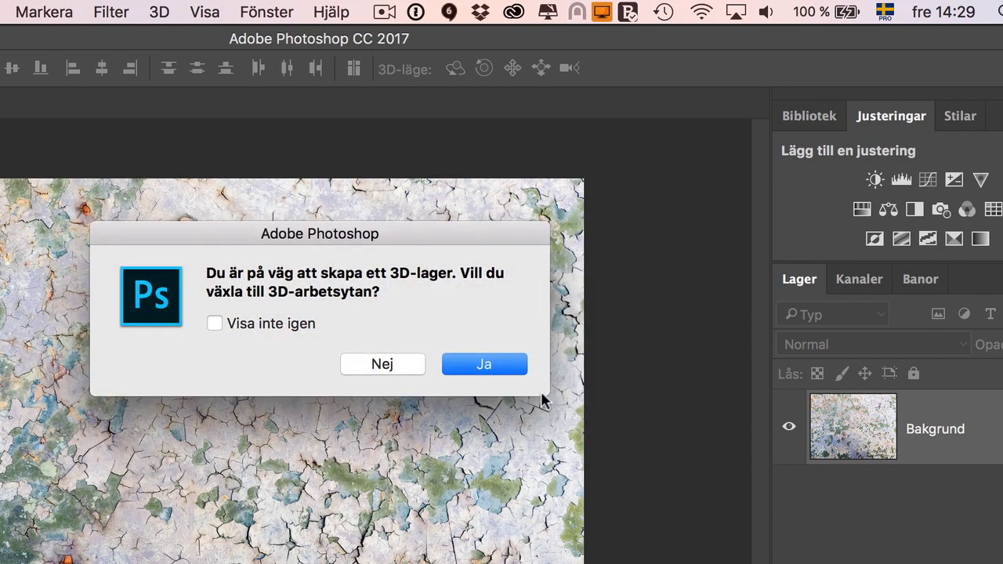
click(498, 368)
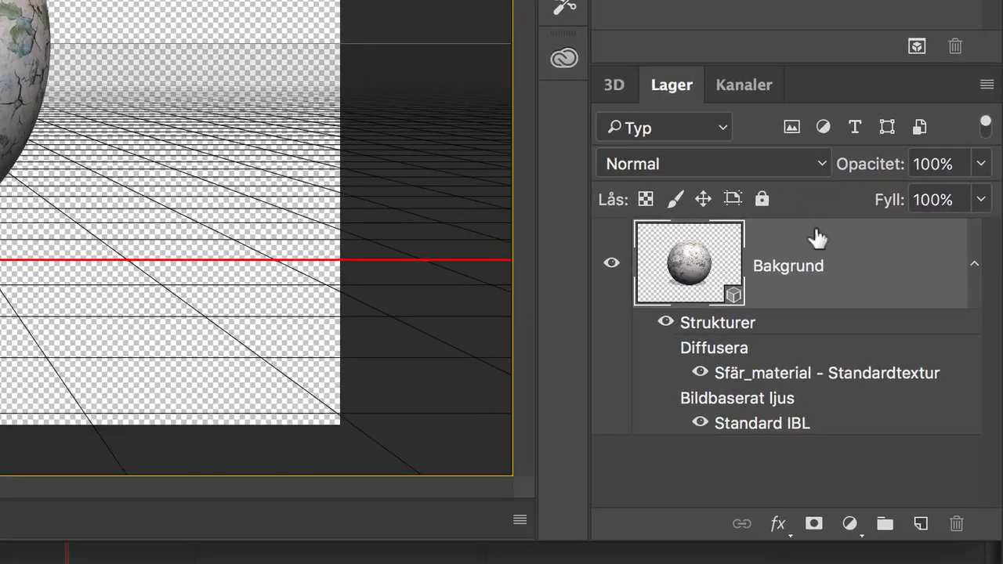
Step: Check the Bakgrund layer's options, then show the 3D panel's scene components
right_click(826, 229)
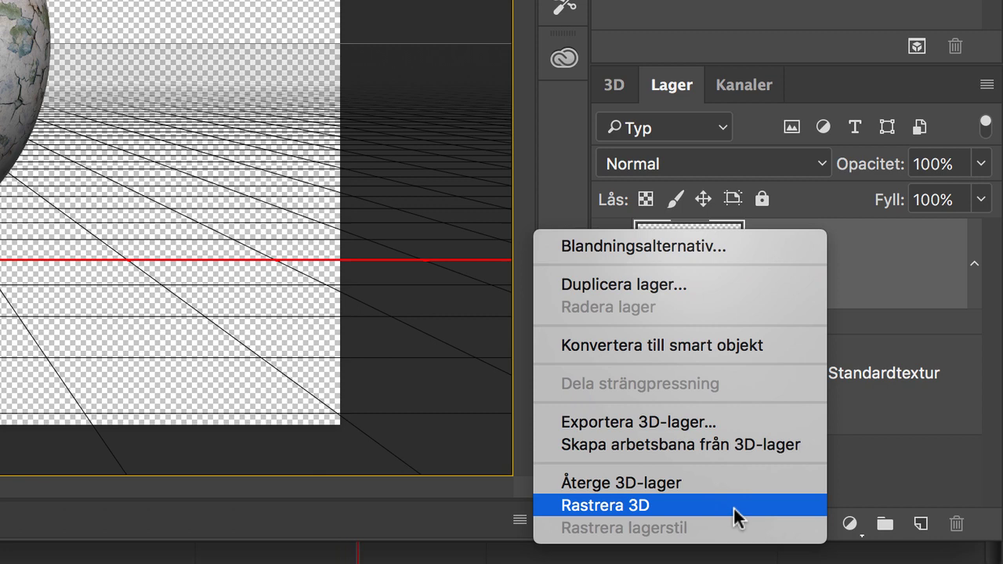
click(734, 506)
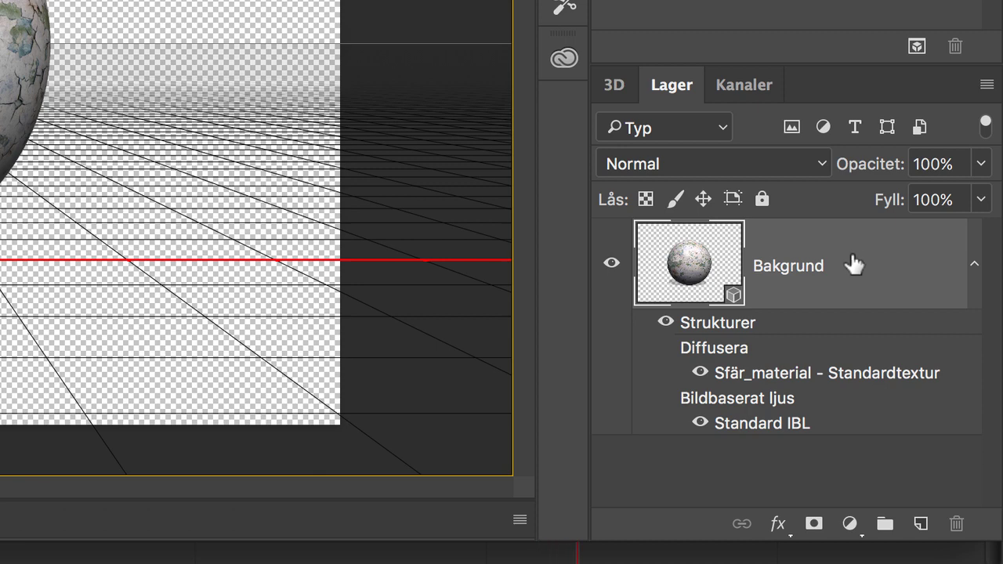
click(615, 94)
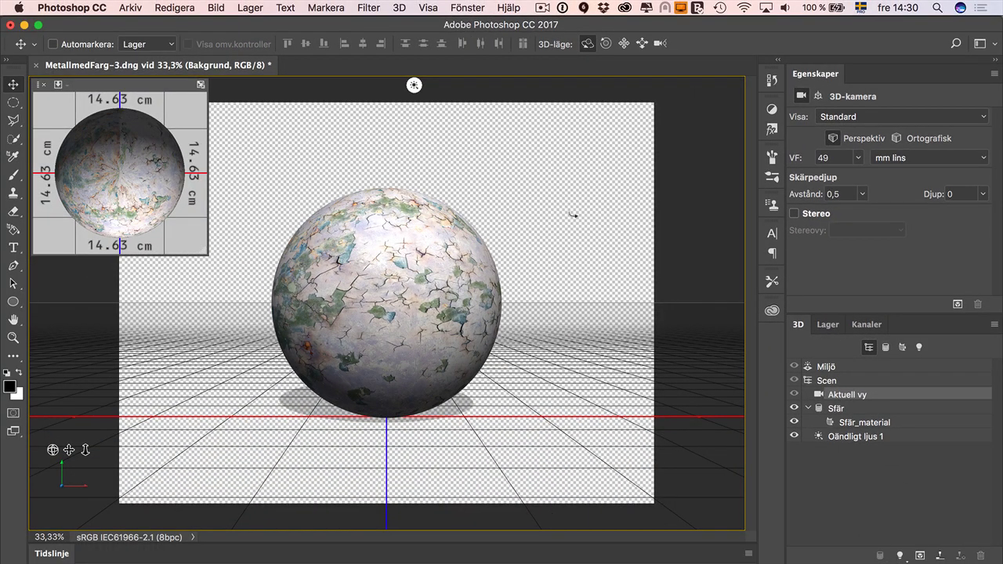
Step: Orbit the camera to a raised, angled view and select the Sfär mesh
mouse_move(573, 215)
mouse_down()
mouse_move(551, 151)
mouse_move(617, 207)
mouse_move(616, 224)
mouse_move(609, 208)
mouse_move(531, 218)
mouse_move(564, 201)
mouse_move(570, 224)
mouse_up()
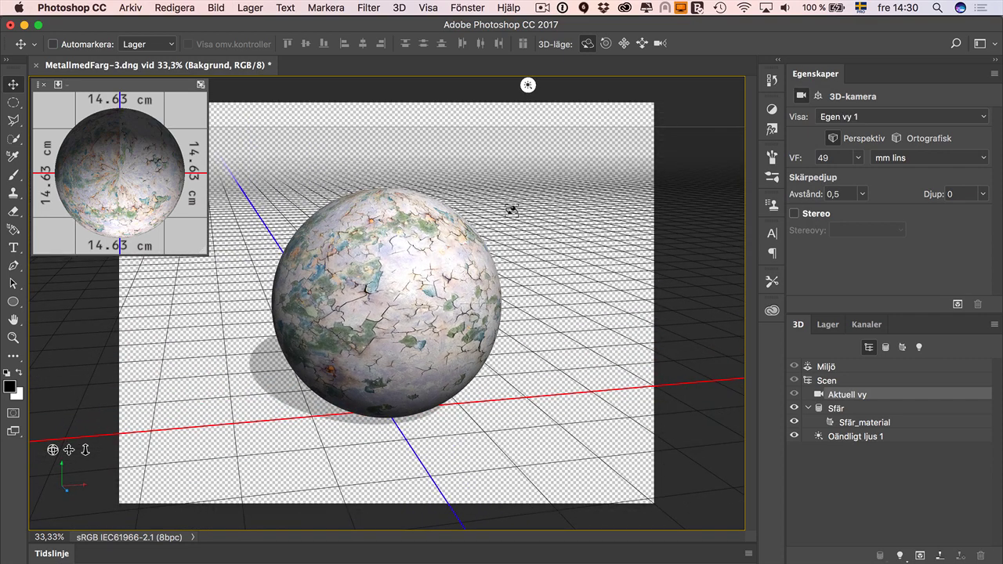
click(410, 307)
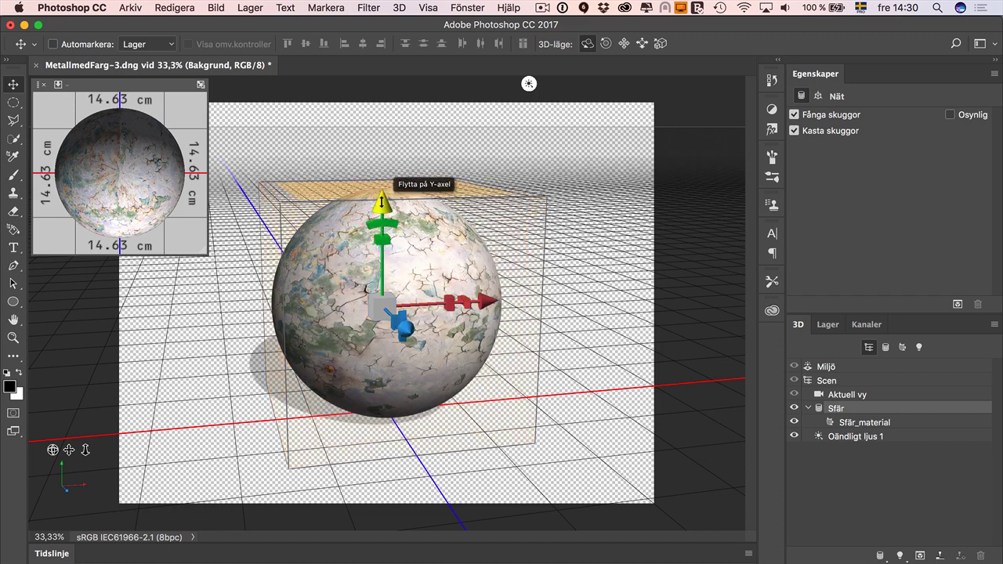
Step: Position, rotate and stretch the sphere along Y into a tall egg with the 3D gizmo
drag(381, 204, 390, 205)
drag(390, 193, 387, 199)
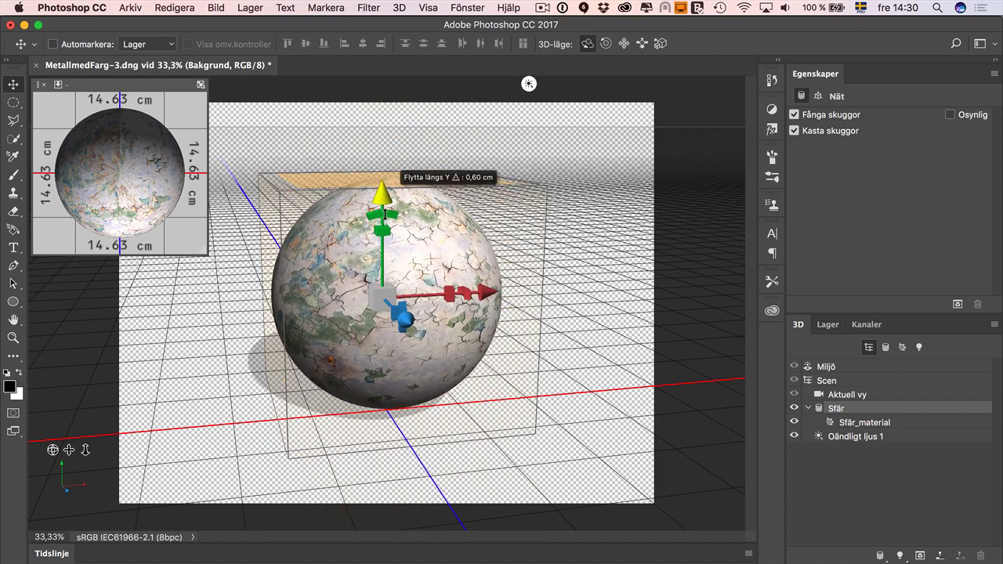
mouse_move(392, 224)
mouse_down()
mouse_move(359, 234)
mouse_move(389, 239)
mouse_up()
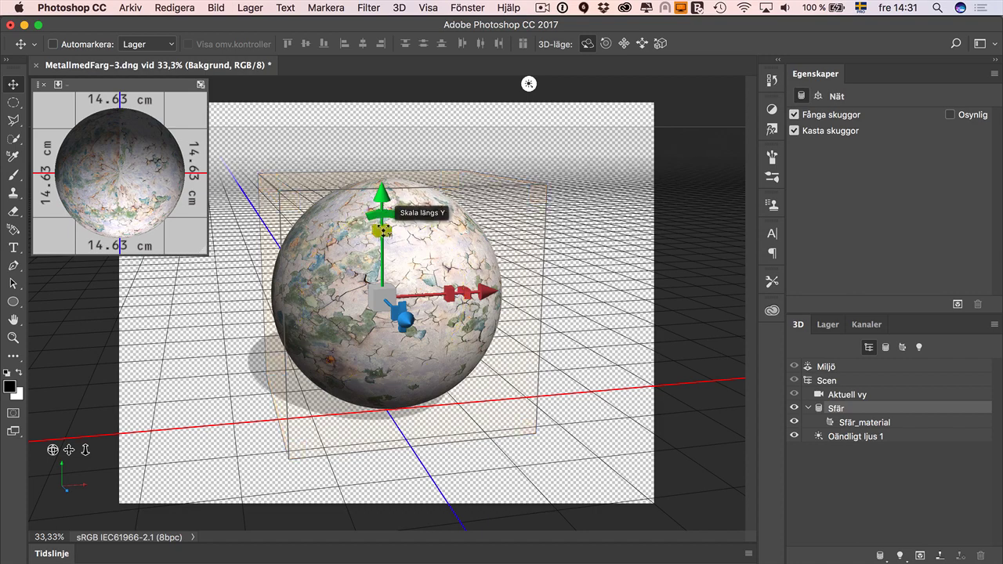
drag(382, 225, 380, 185)
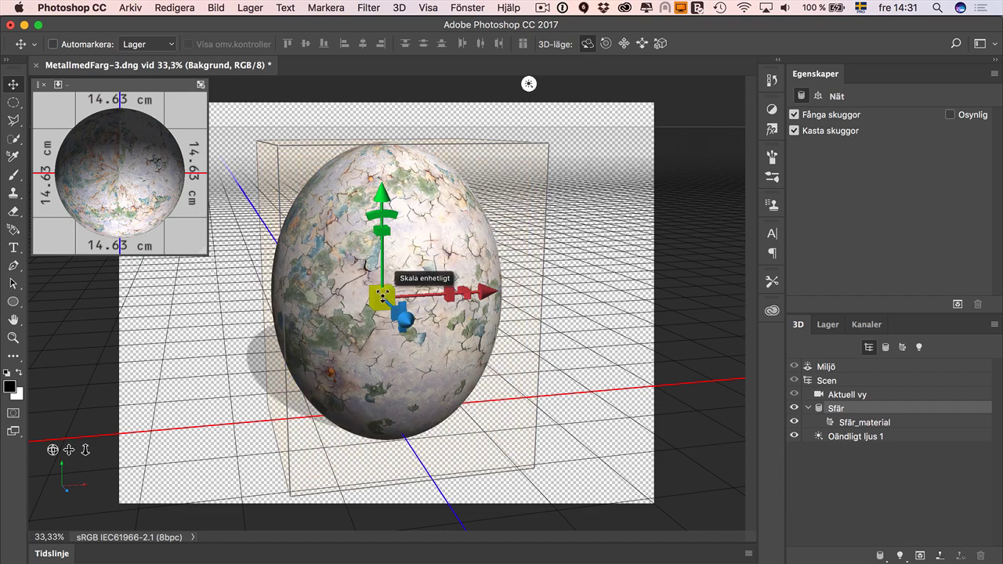
mouse_move(384, 271)
mouse_down()
mouse_move(389, 182)
mouse_move(391, 210)
mouse_up()
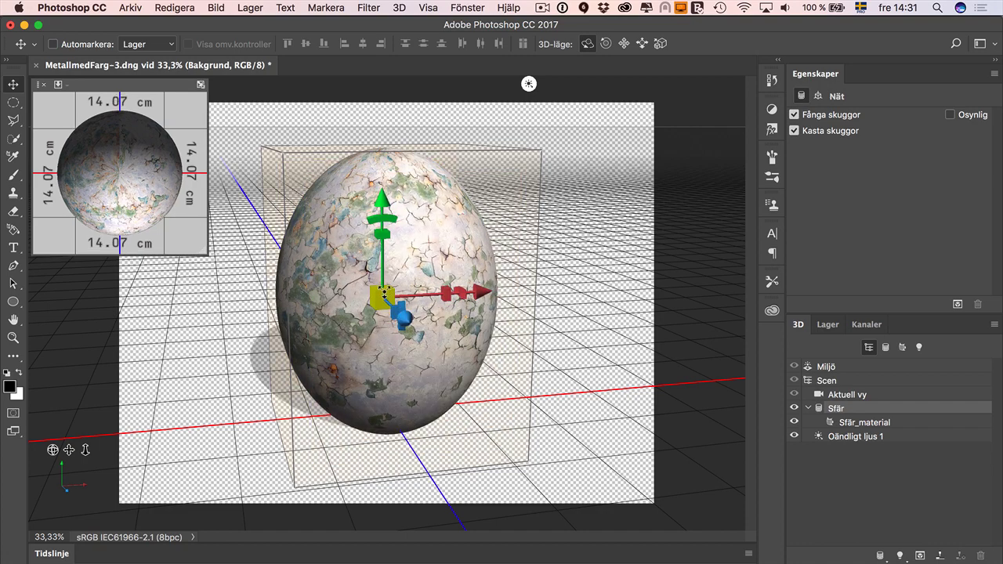
drag(401, 317, 386, 378)
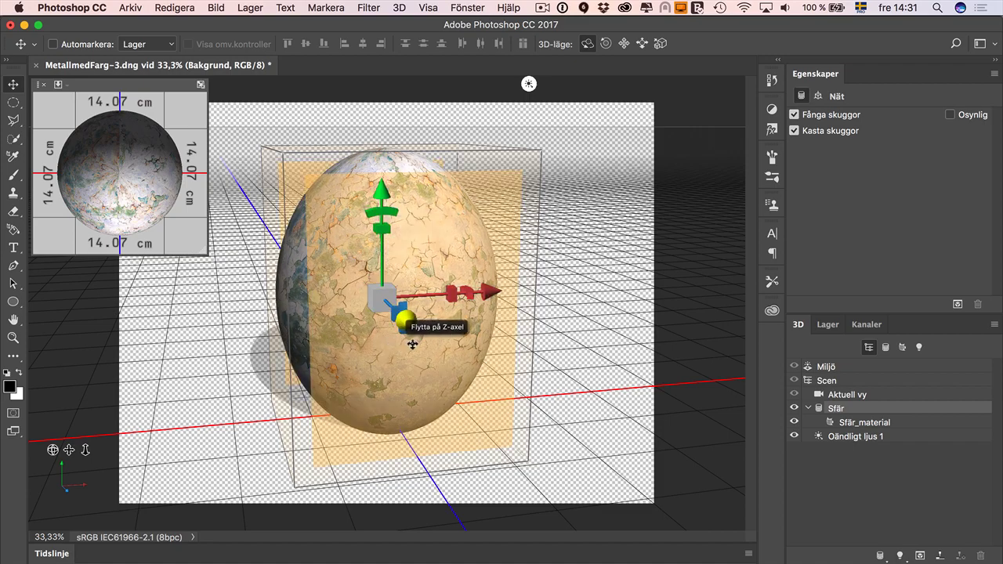
Step: Turn off Kasta skuggor on the Sfär egg mesh
click(550, 299)
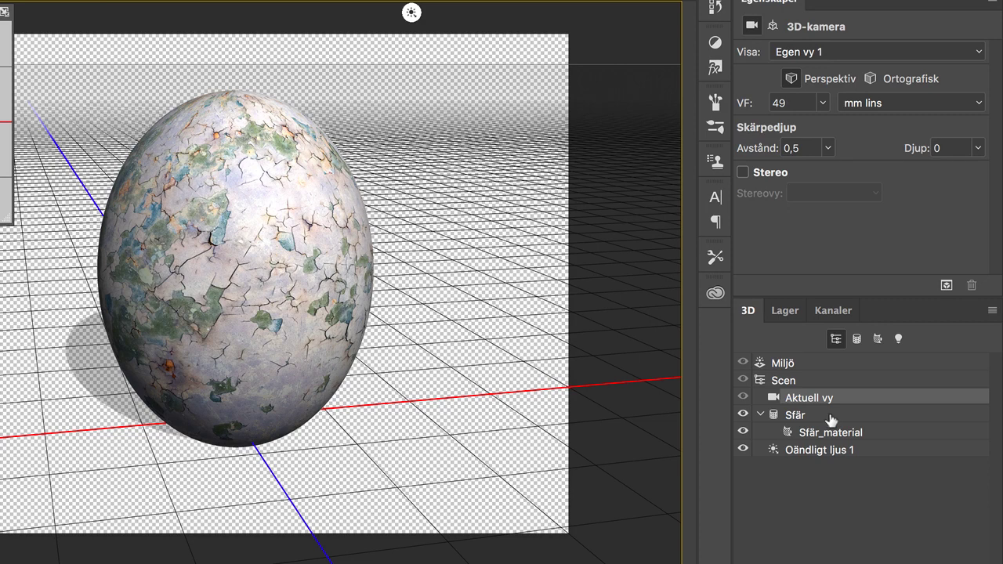
click(832, 416)
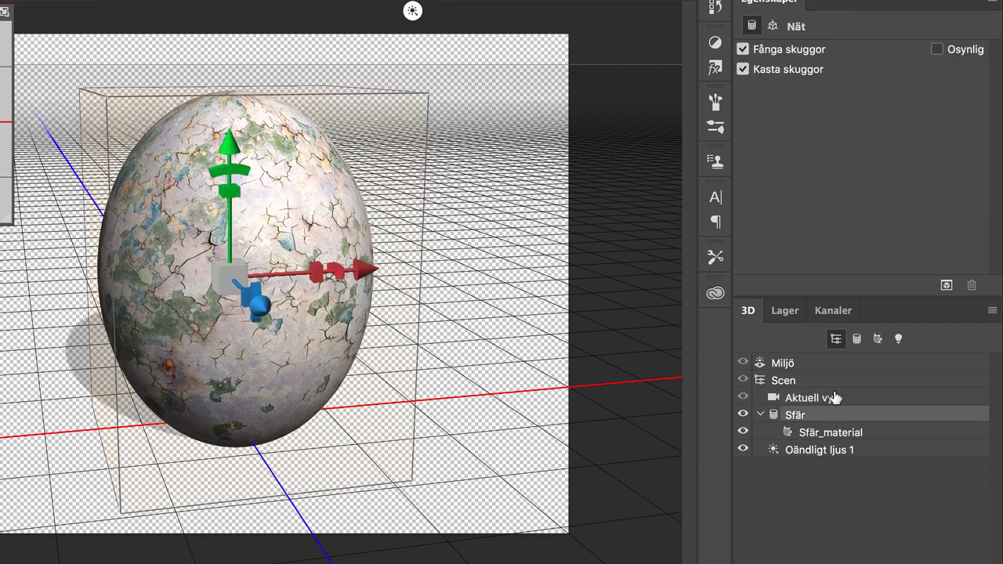
click(743, 69)
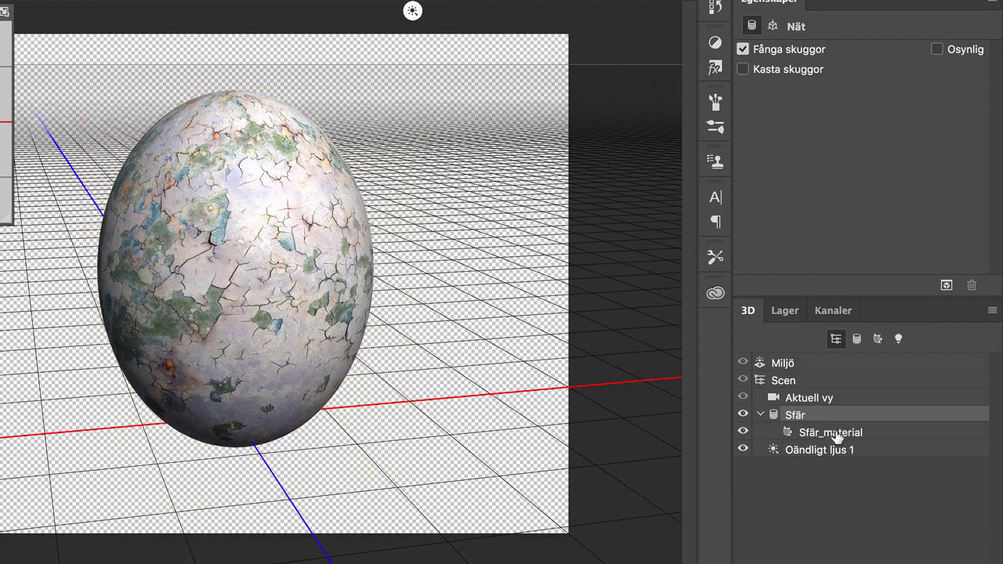
Step: Aim Oändligt ljus 1 so it lights the egg from the upper left
click(836, 433)
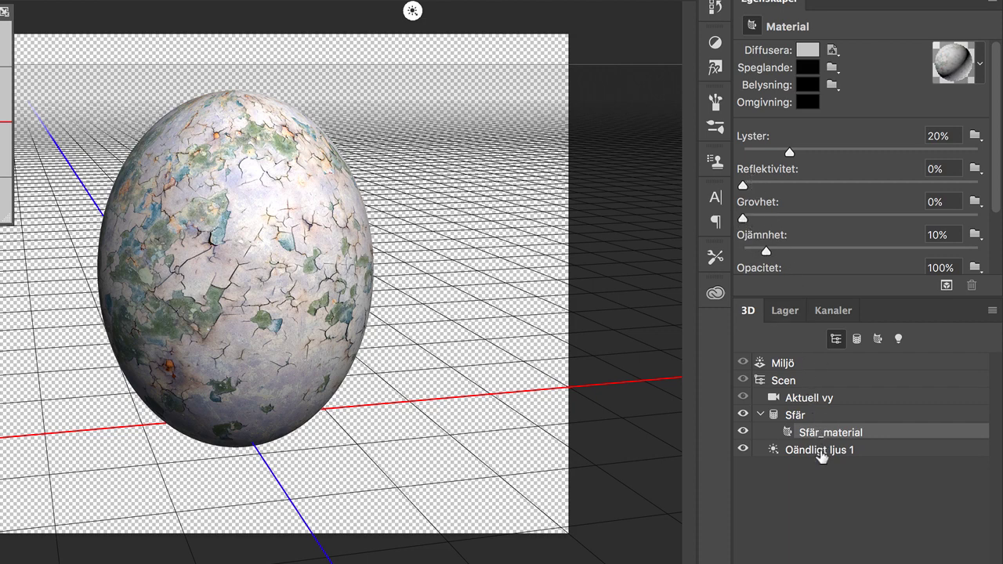
click(819, 451)
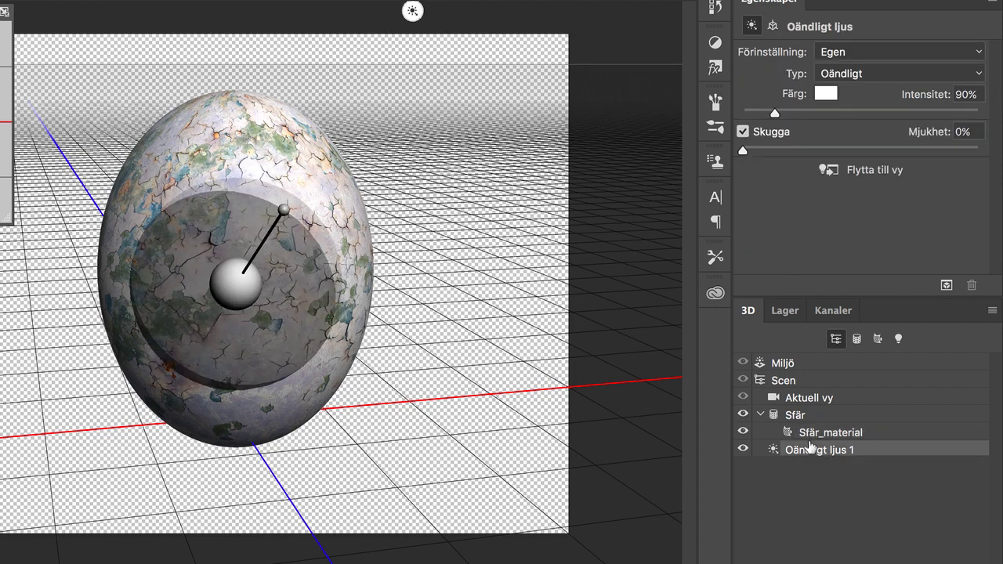
mouse_move(288, 207)
mouse_down()
mouse_move(153, 168)
mouse_move(360, 189)
mouse_move(196, 202)
mouse_move(191, 214)
mouse_up()
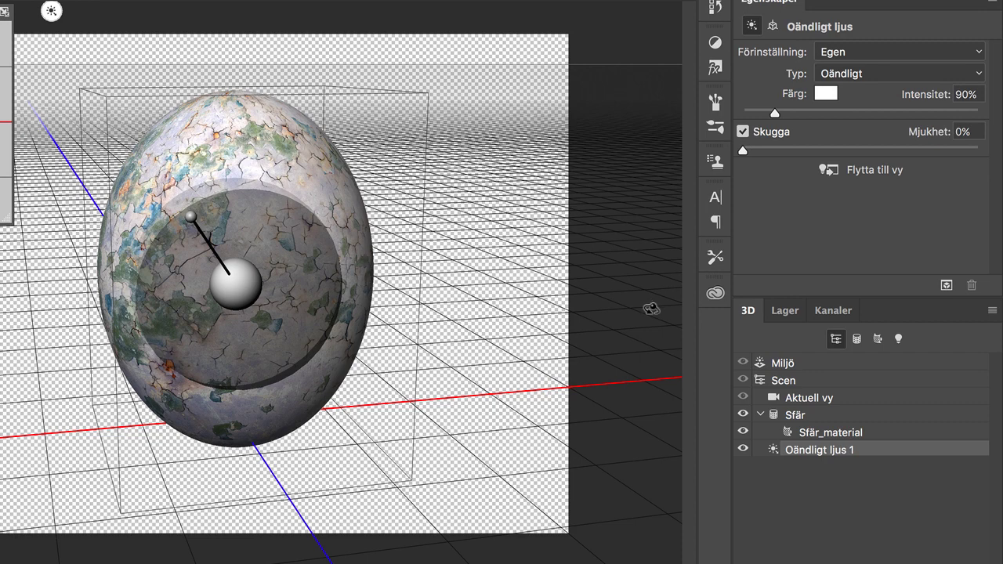
Step: Rasterize the 3D Bakgrund layer and move the egg down to Y 4,17 cm
click(785, 313)
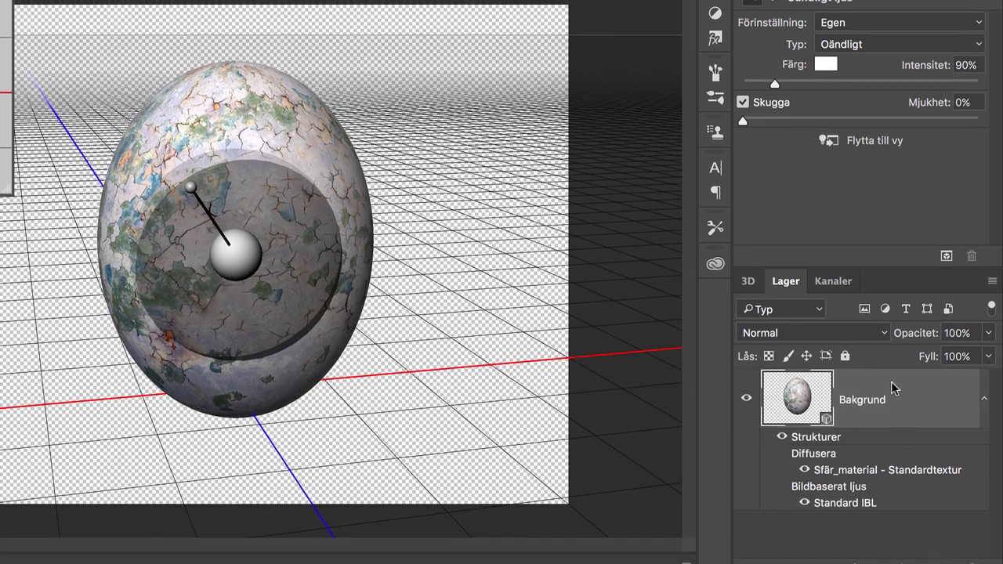
right_click(884, 419)
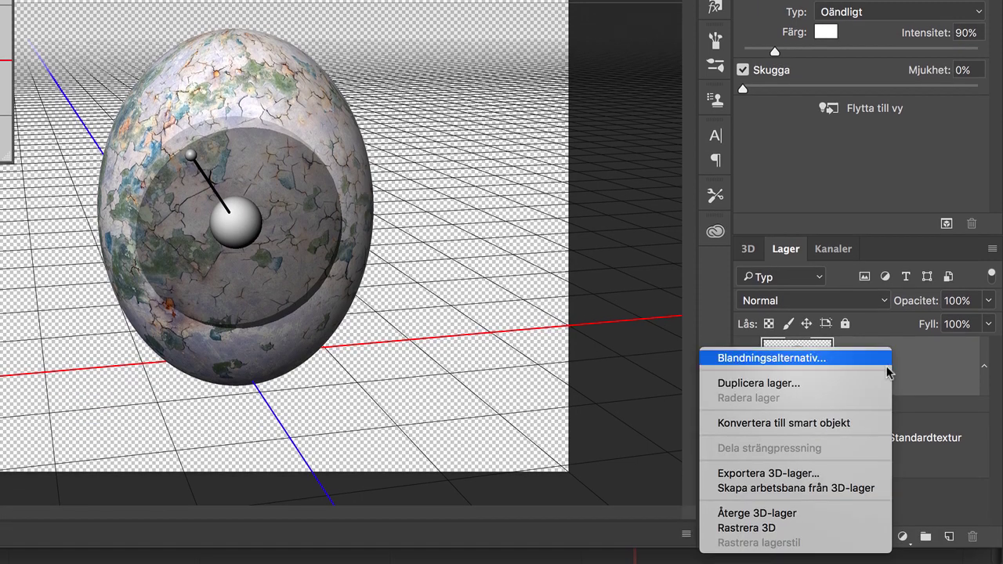
click(836, 528)
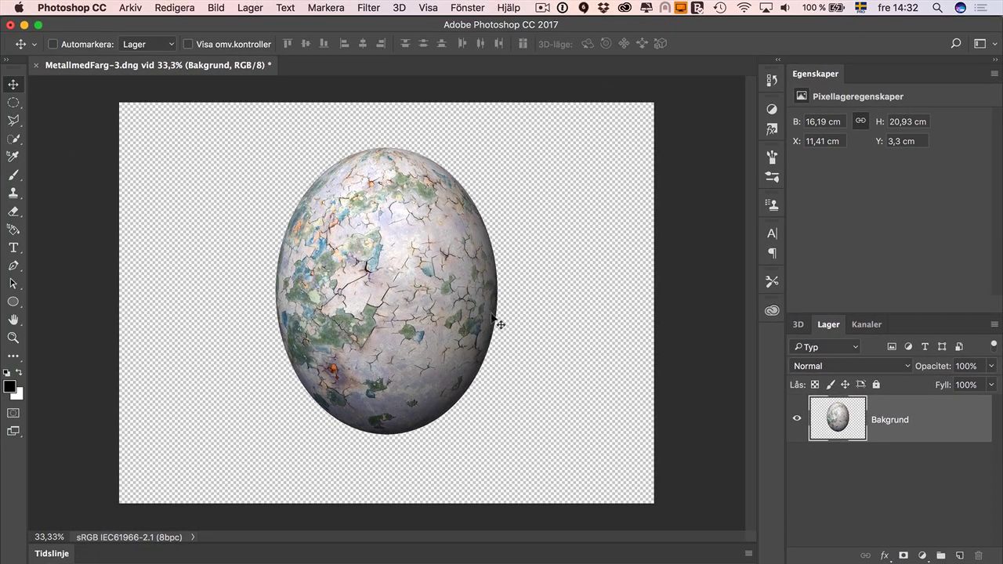
drag(404, 301, 405, 314)
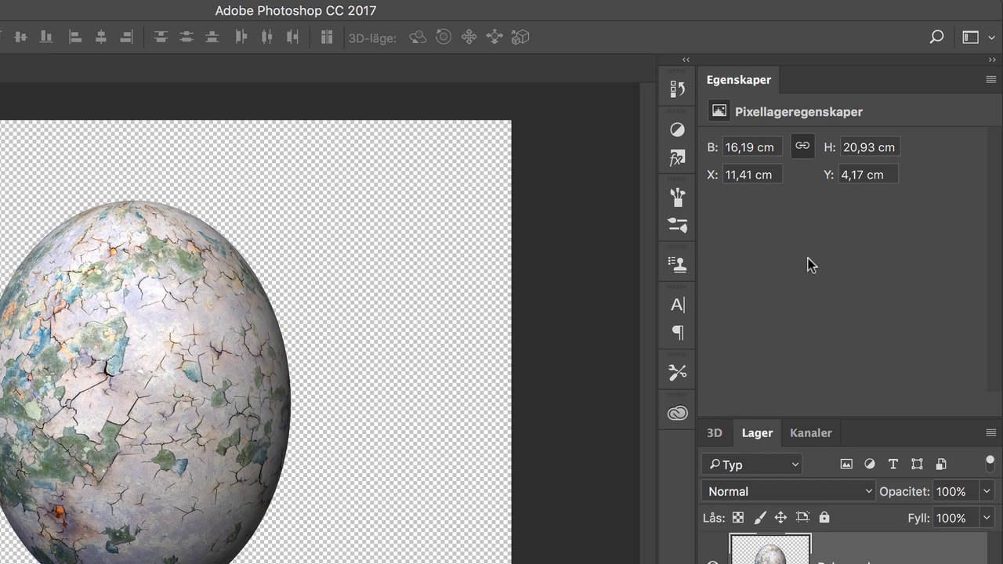
Step: Switch from the 3D layout to a non-3D workspace, with Natursten-10.dng open
click(991, 40)
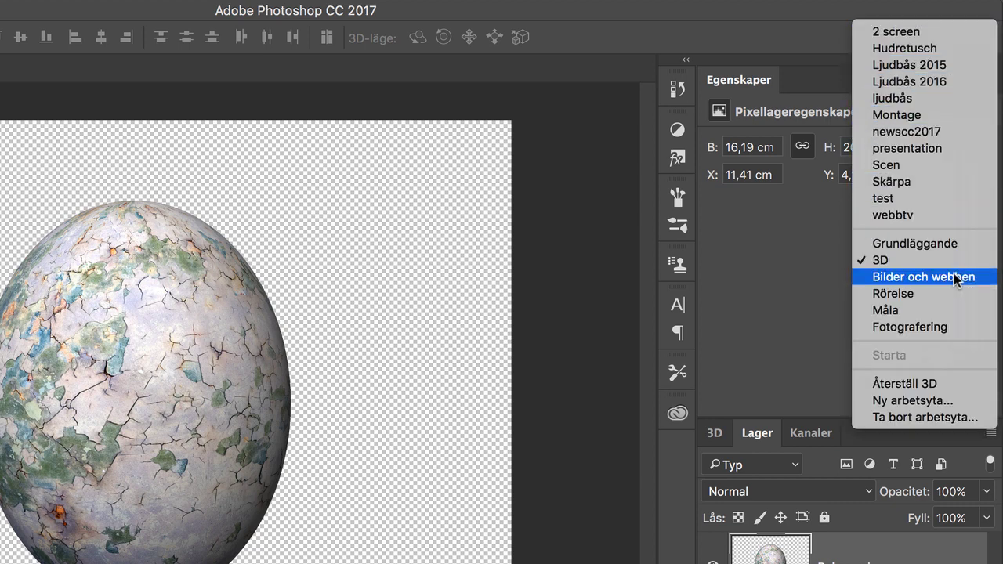
click(935, 81)
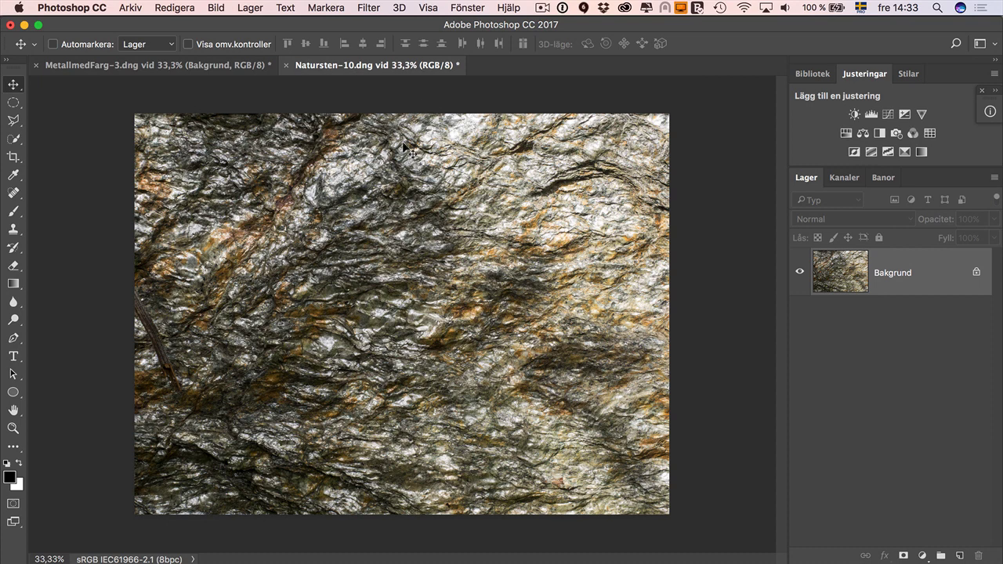
Step: Wrap Natursten-10.dng onto a Sfär mesh and stretch it along Y into an egg
click(402, 8)
mouse_move(442, 147)
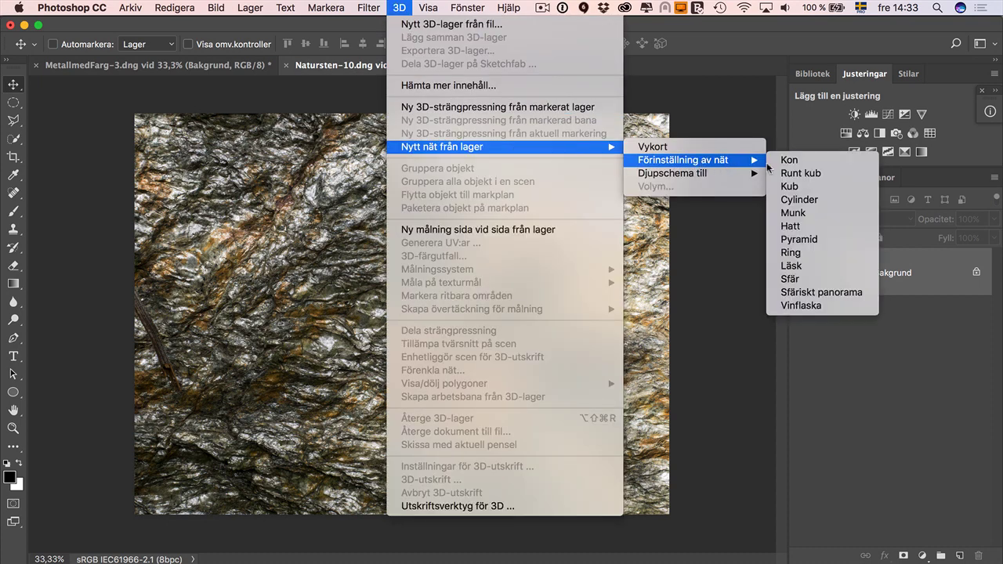
mouse_move(682, 160)
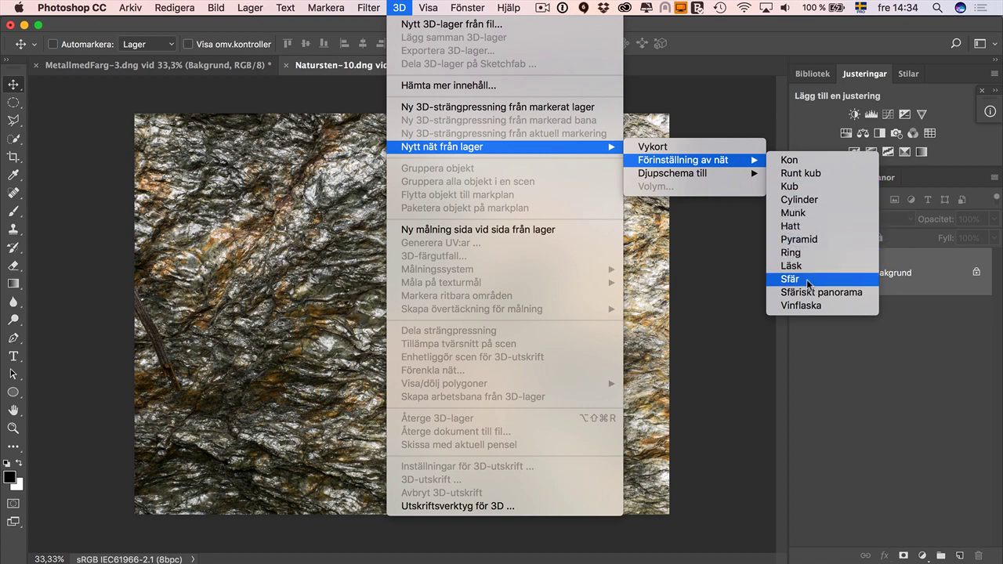
click(809, 284)
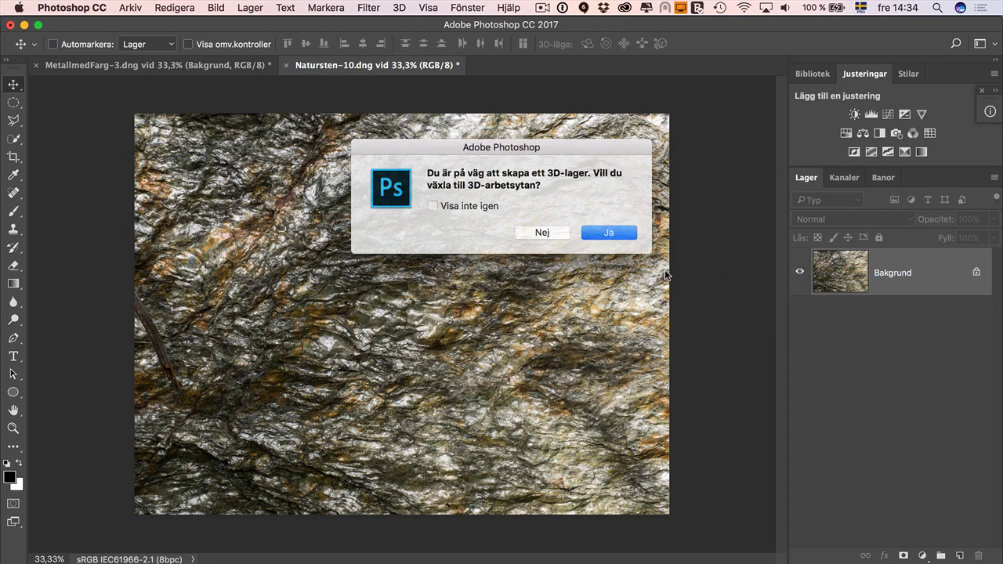
click(599, 230)
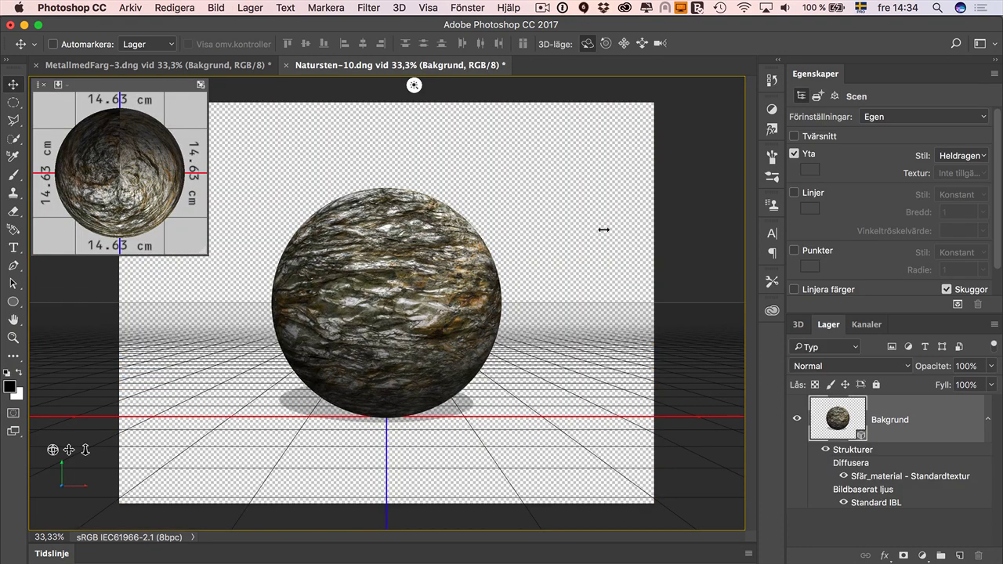
click(403, 296)
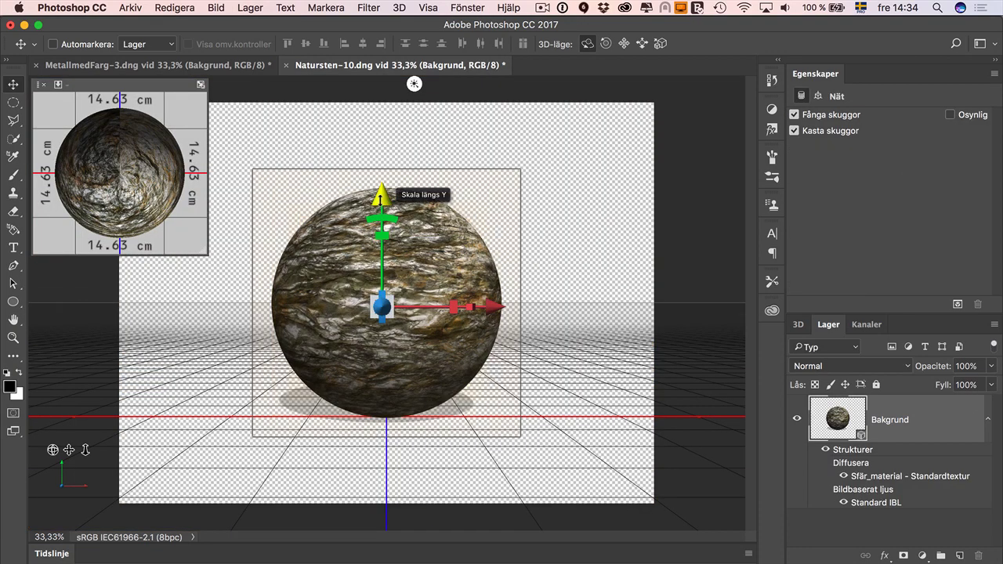
drag(384, 222, 386, 251)
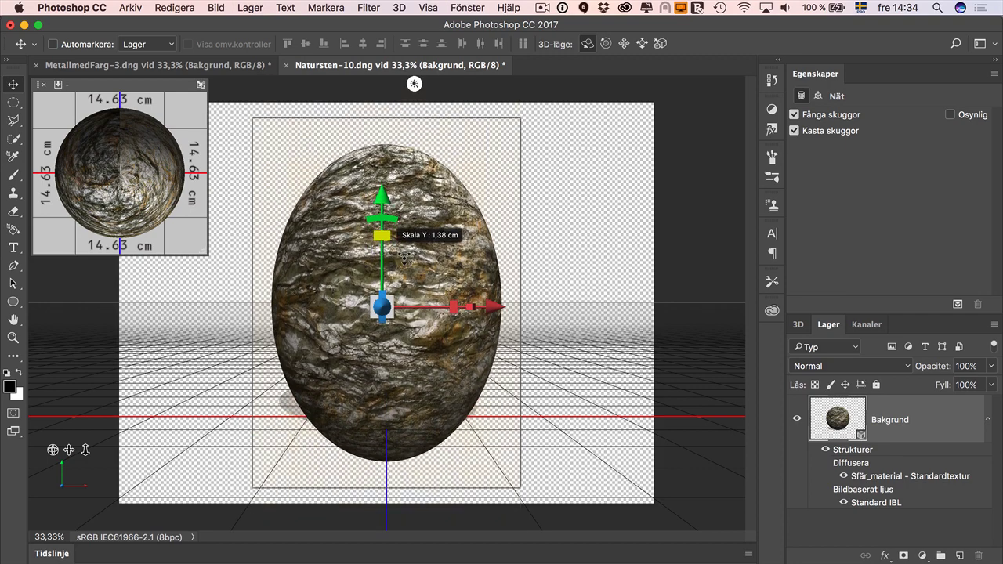
Step: Rasterize the stone egg's Bakgrund layer and move it to X 8,17 cm, Y 3,76 cm
right_click(916, 407)
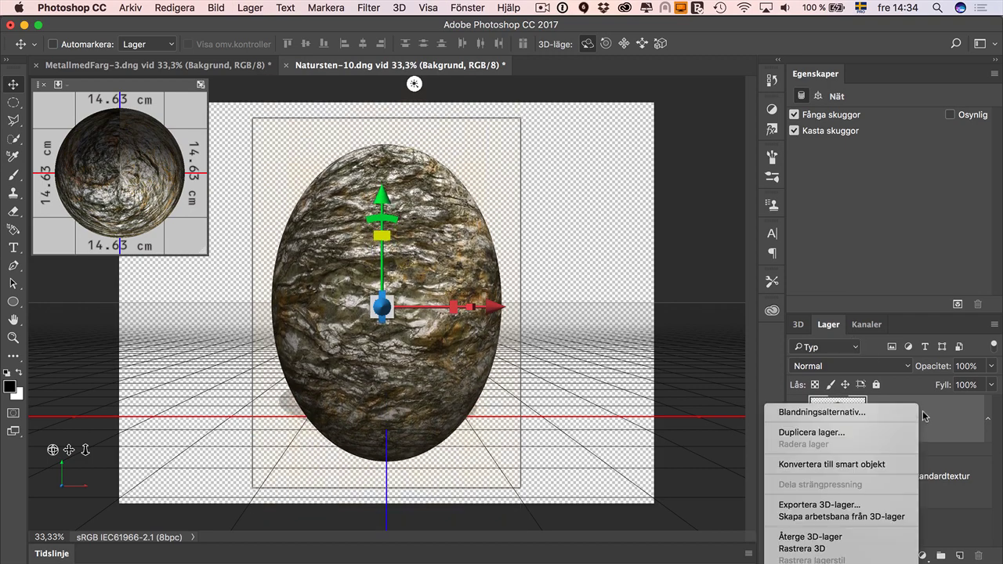
click(881, 551)
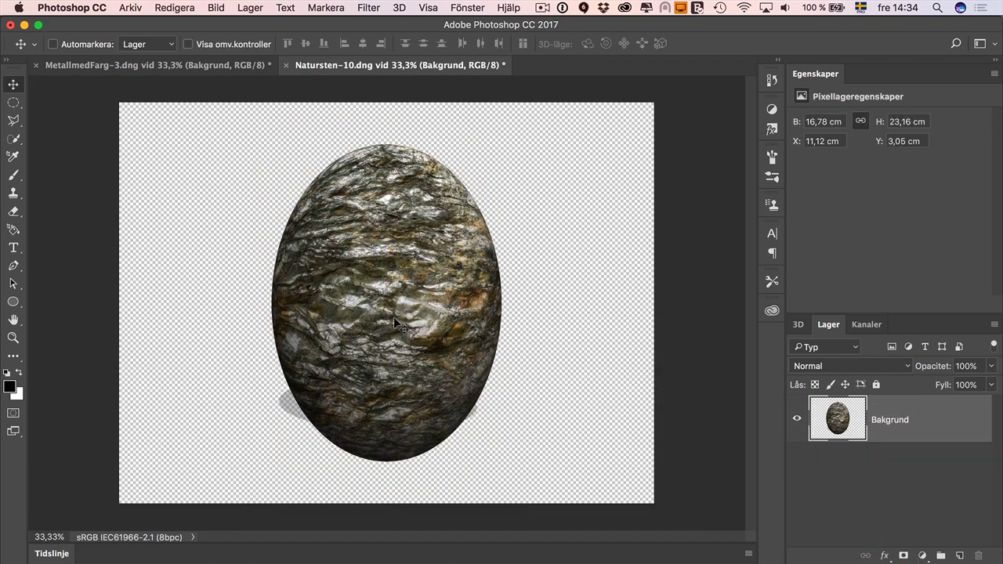
mouse_move(393, 317)
mouse_down()
mouse_move(350, 319)
mouse_move(330, 352)
mouse_up()
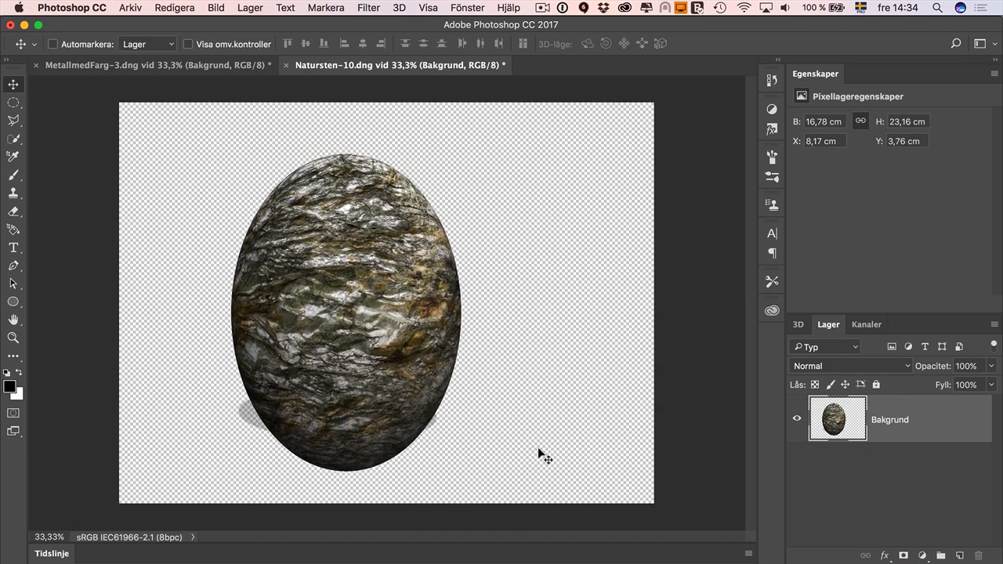